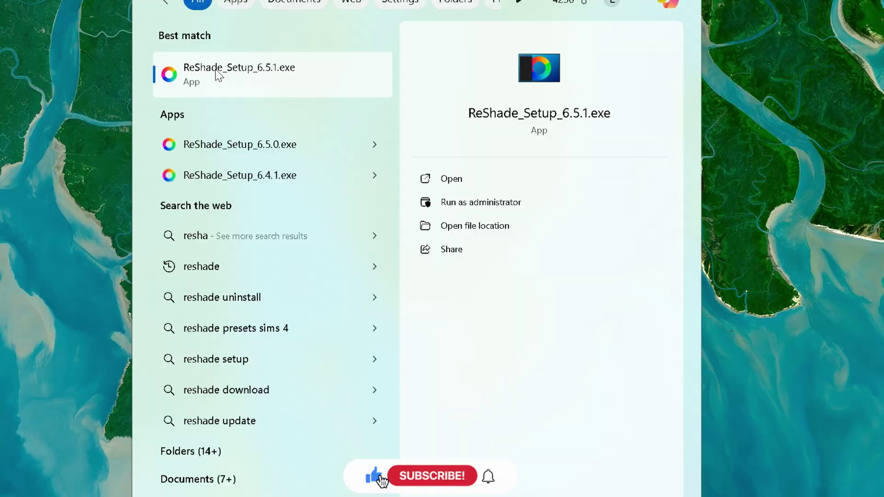
Launch ReShade Setup 6.5.1, target DCS World\bin\DCS.exe, and select DirectX 10/11/12 plus OpenXR.
{"action": "left_click", "coordinate": [218, 75]}
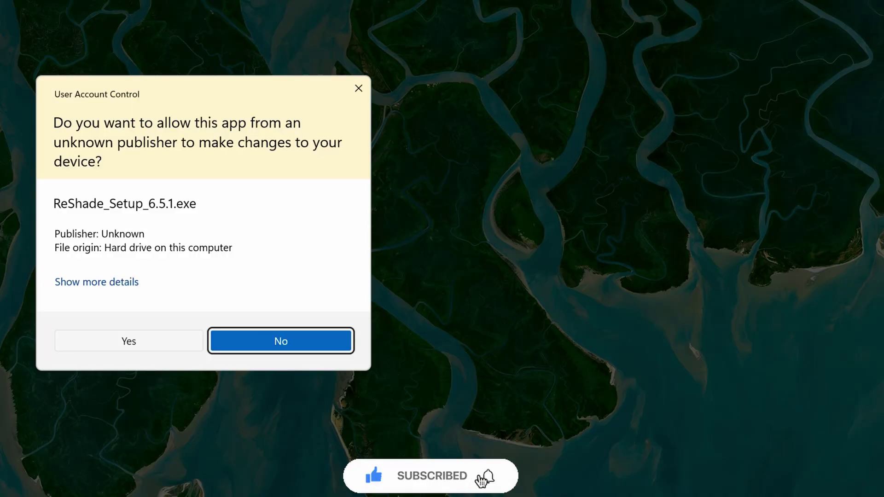
{"action": "left_click", "coordinate": [129, 341]}
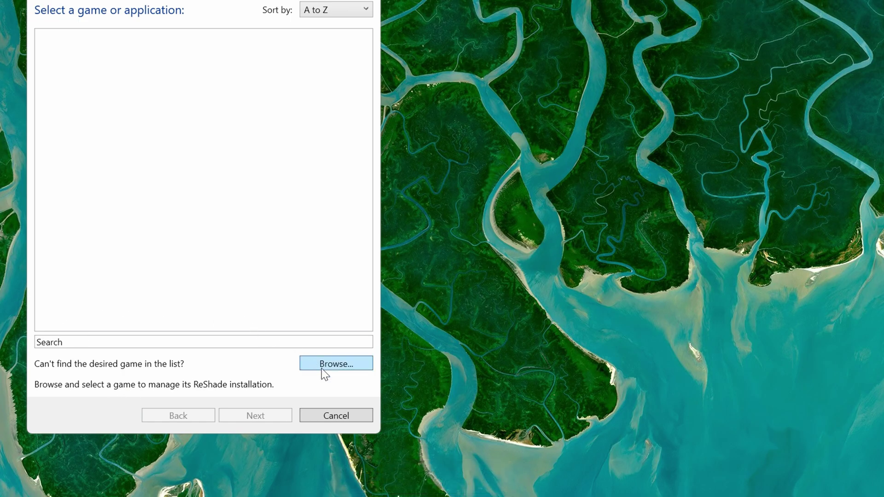
{"action": "left_click", "coordinate": [310, 359]}
{"action": "left_click", "coordinate": [188, 126]}
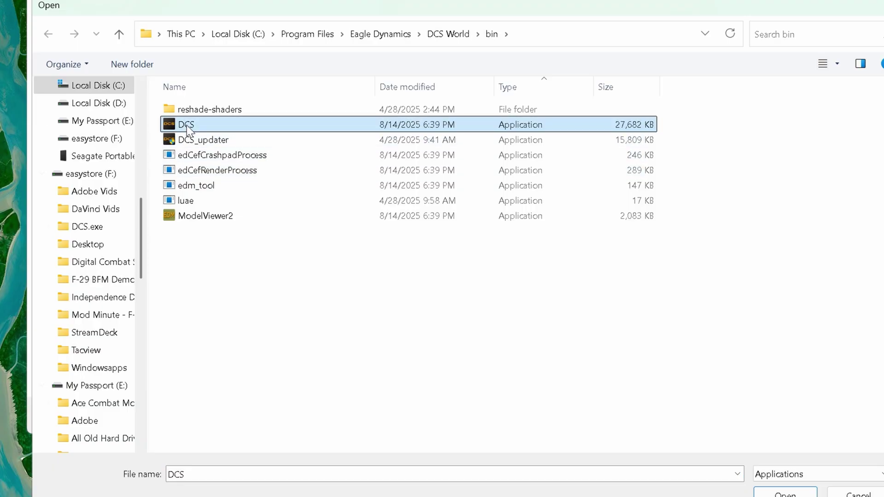
{"action": "left_click", "coordinate": [785, 494]}
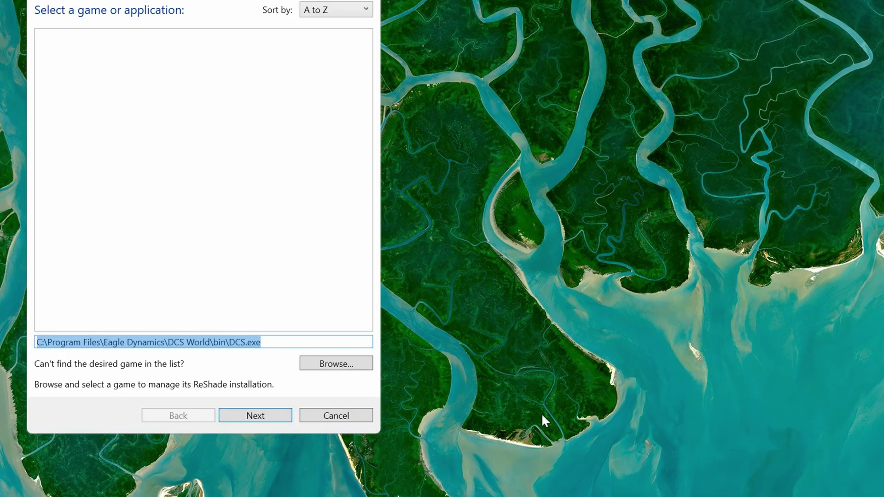
{"action": "left_click", "coordinate": [270, 409]}
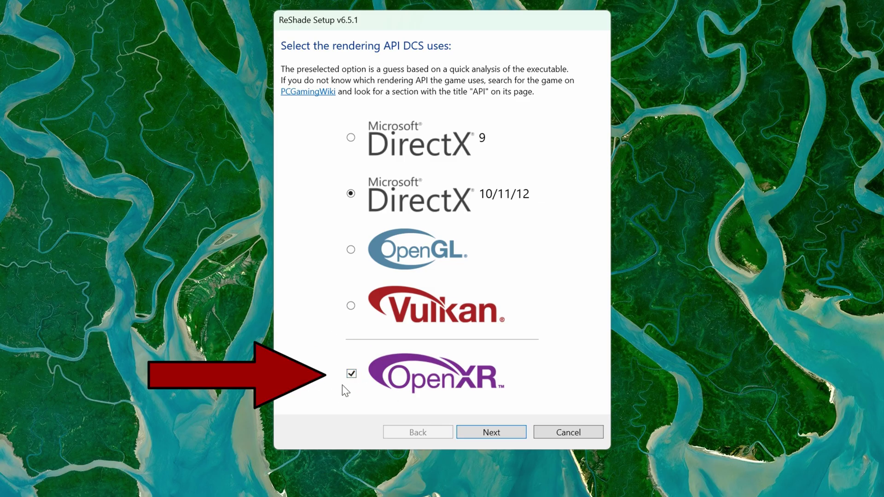
{"action": "left_click", "coordinate": [491, 434]}
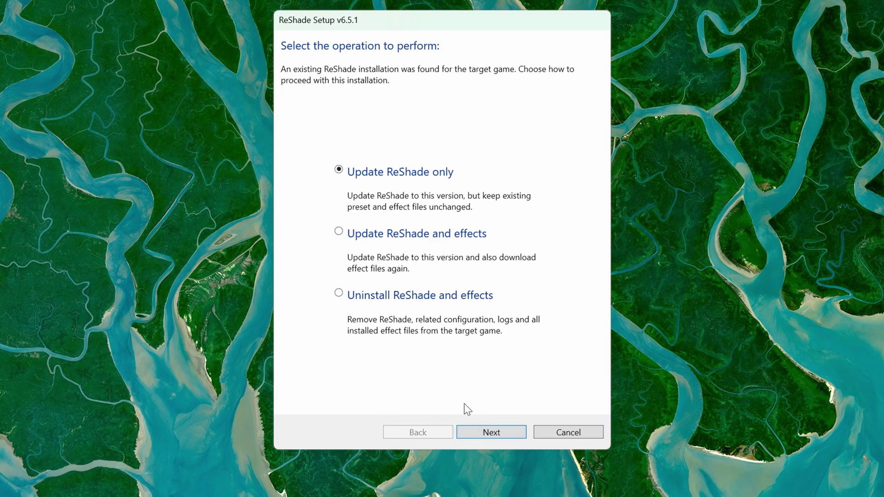